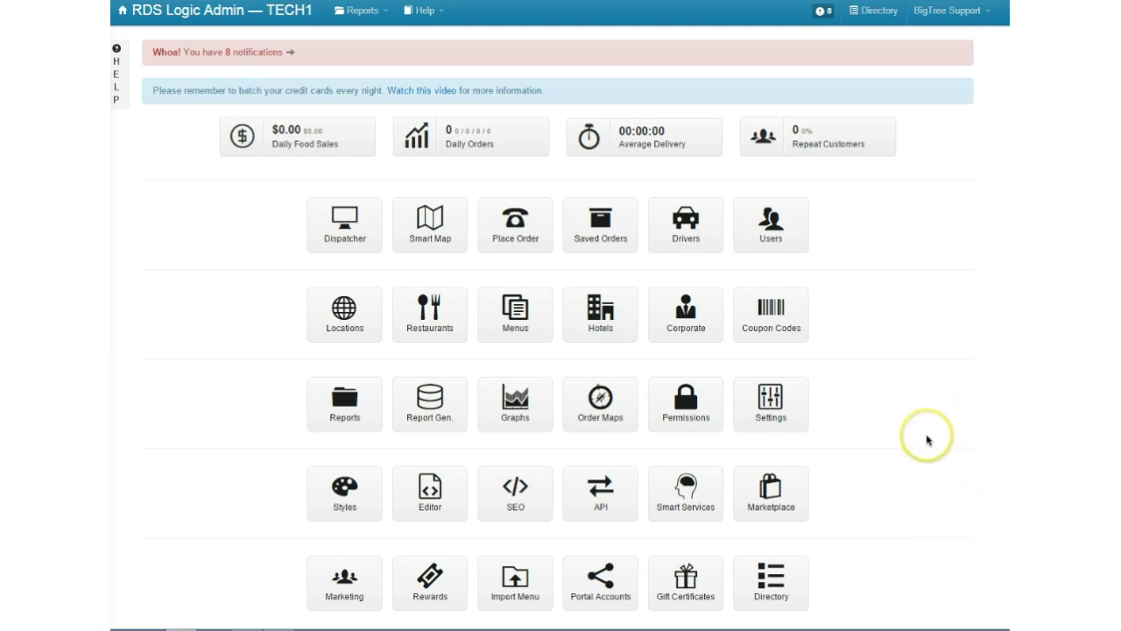
# Enter 'Wells Fargo Bank' as the QuickBooks Bank Account Name in the site settings and save
pyautogui.click(789, 415)
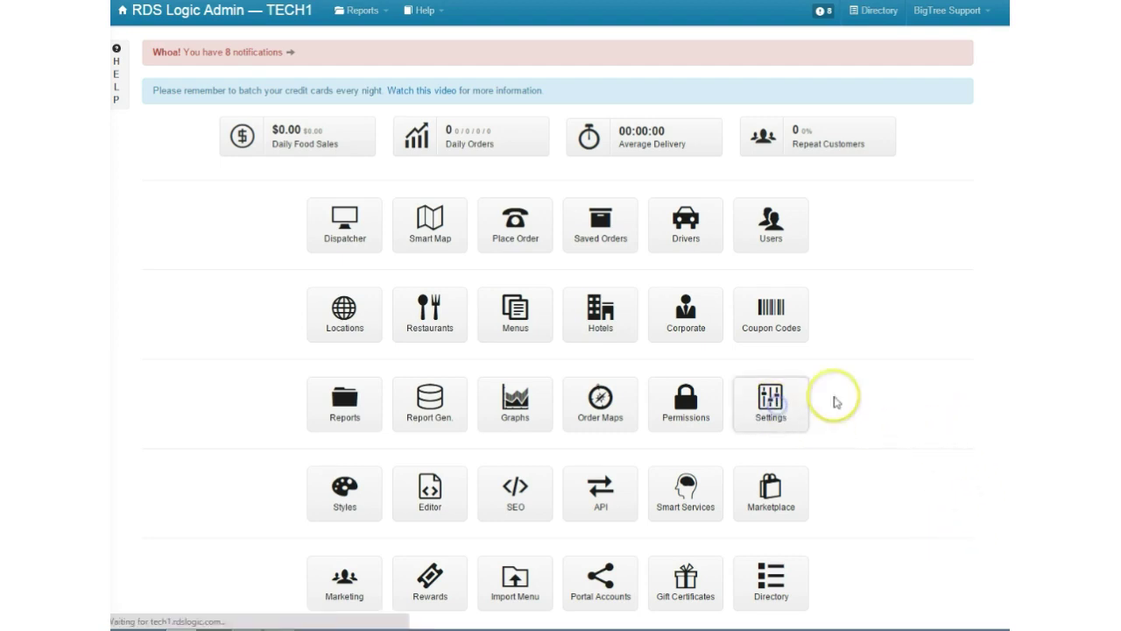
pyautogui.scroll(-20, 815, 504)
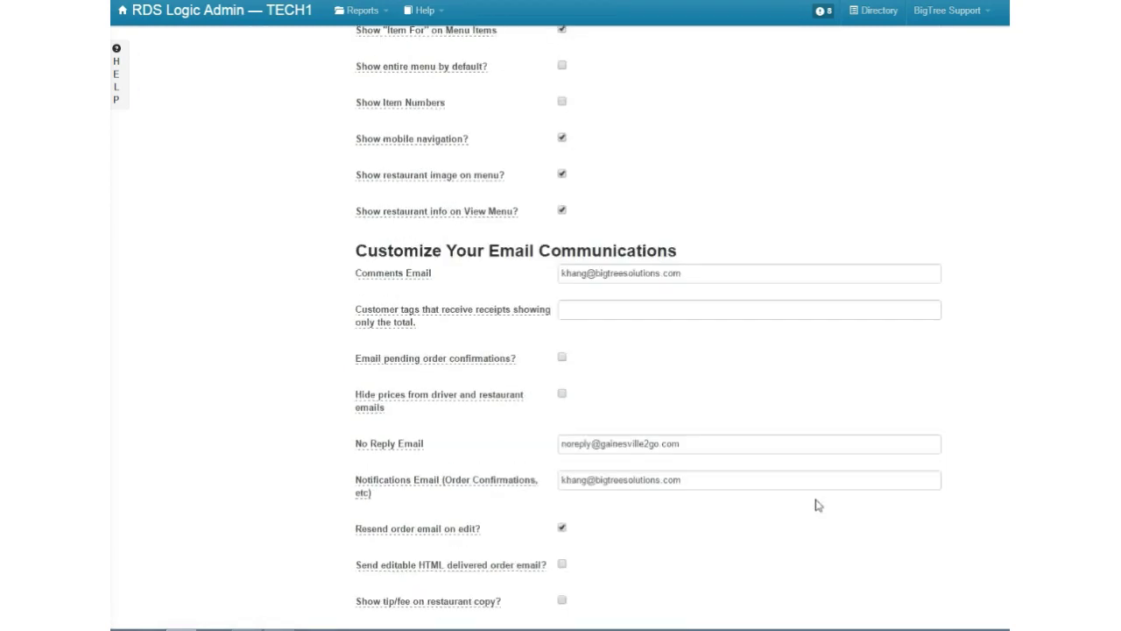
pyautogui.scroll(-9, 815, 505)
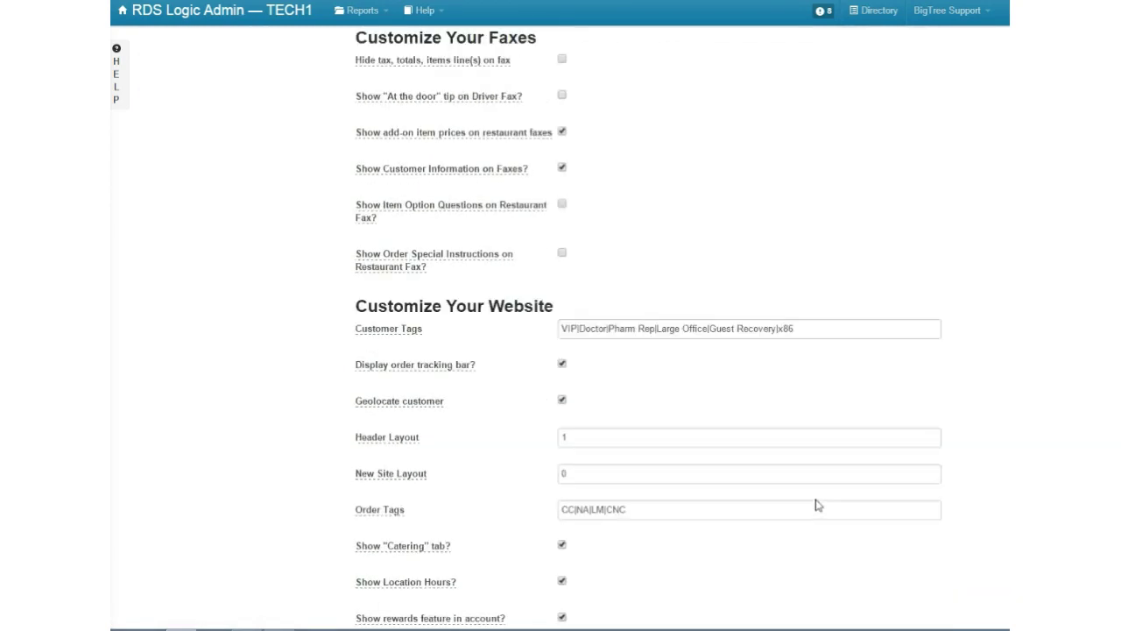
pyautogui.scroll(-7, 815, 504)
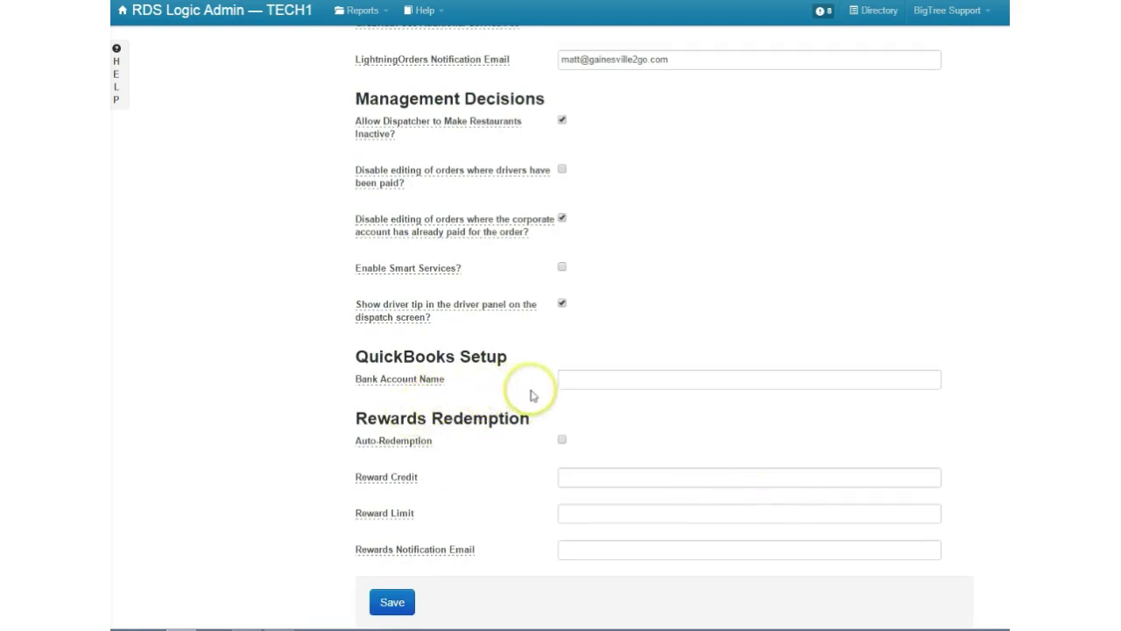
pyautogui.click(574, 379)
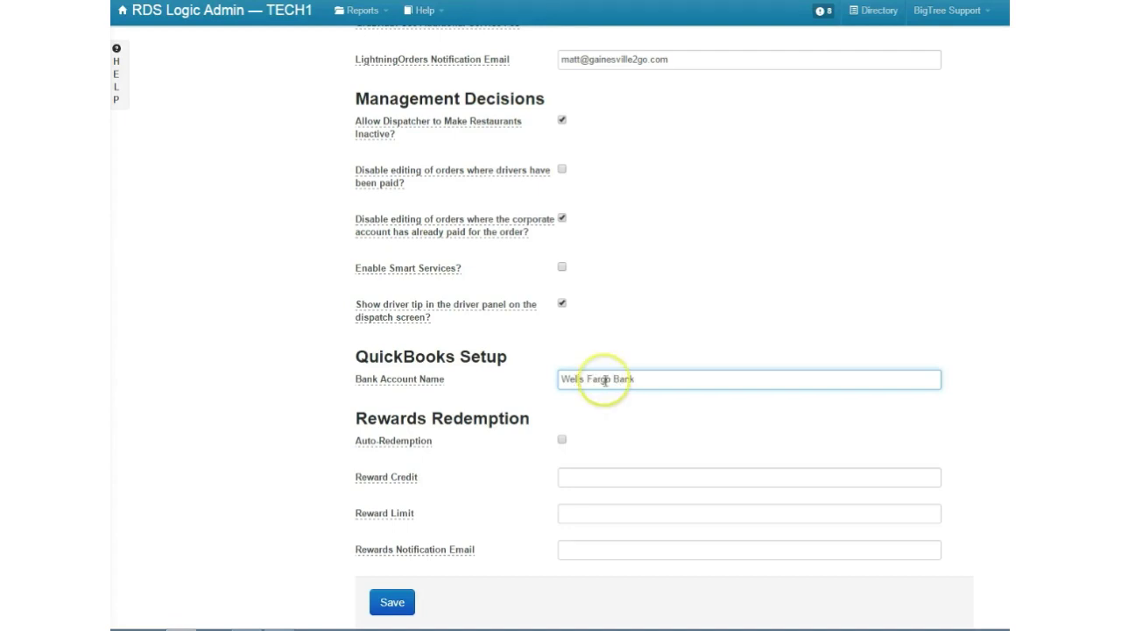
pyautogui.click(394, 603)
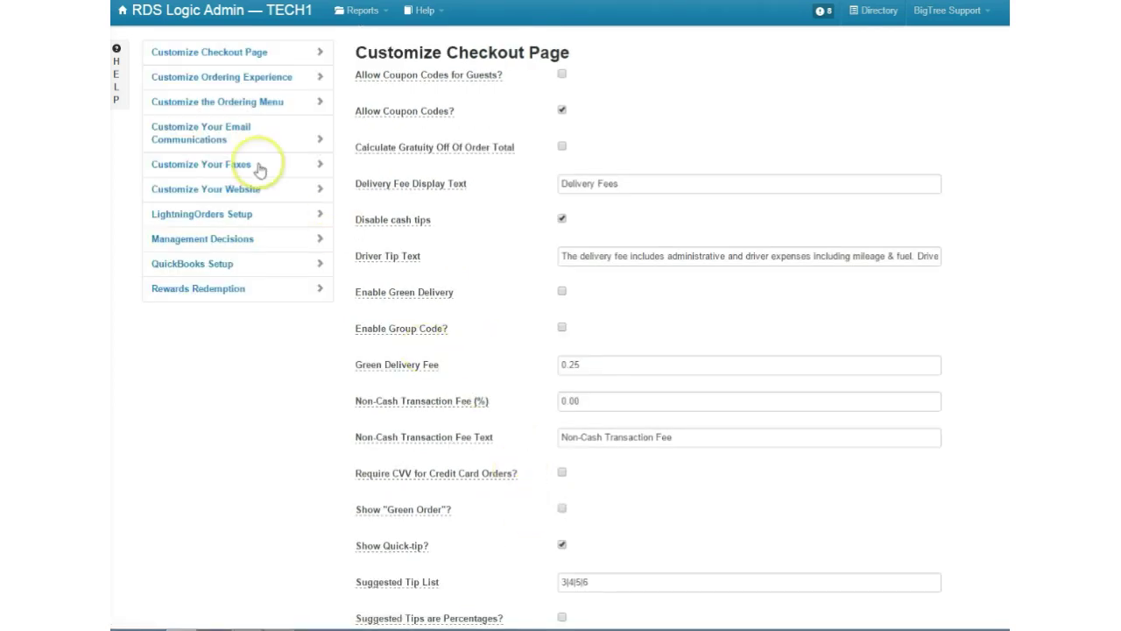
# Open the restaurant Invoice report from Reports and expand its Restaurant selection list
pyautogui.click(206, 12)
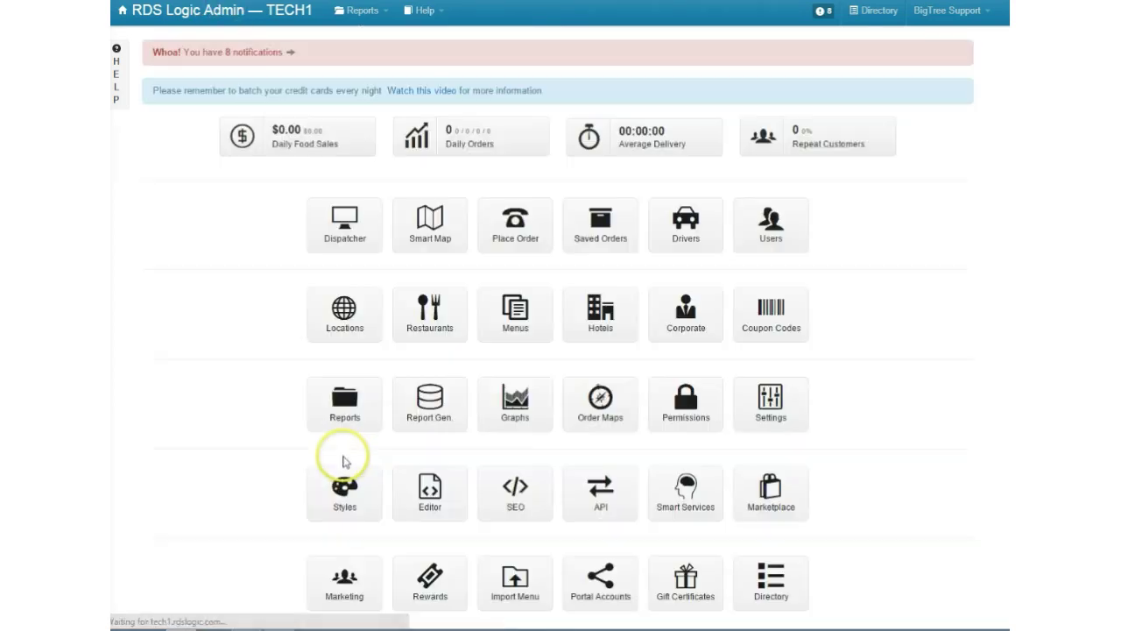
pyautogui.click(348, 408)
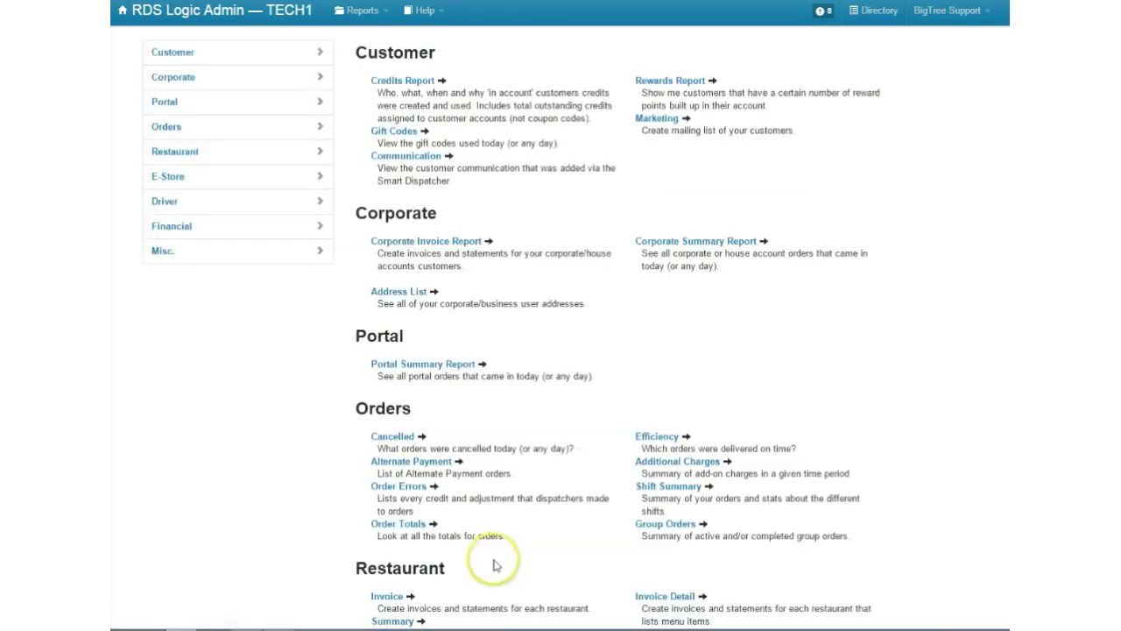
pyautogui.click(387, 596)
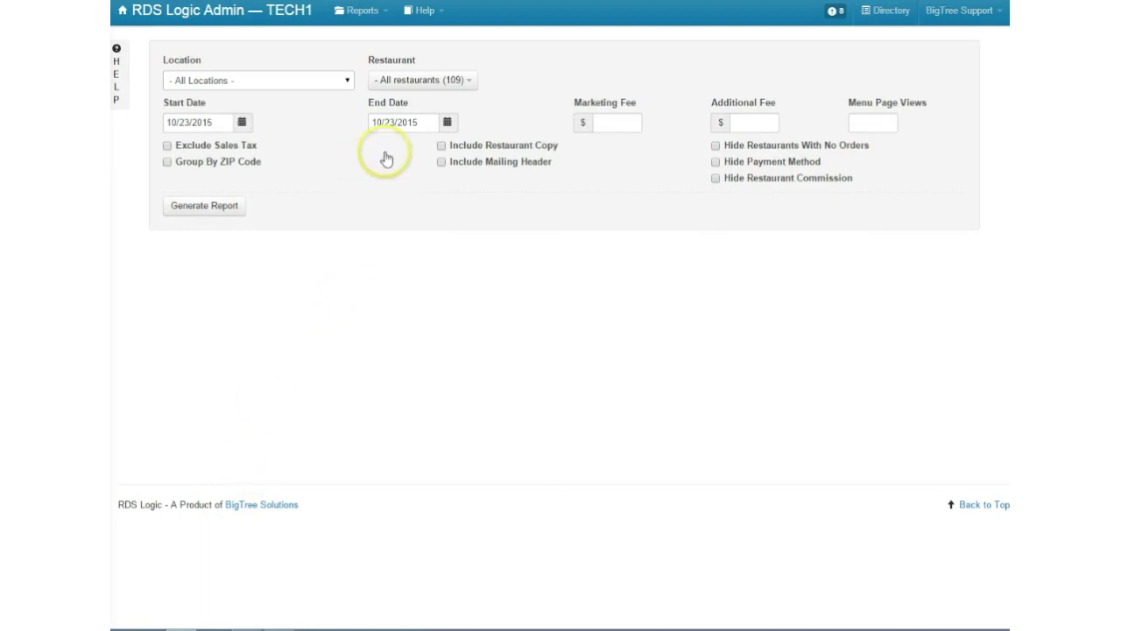
pyautogui.click(471, 79)
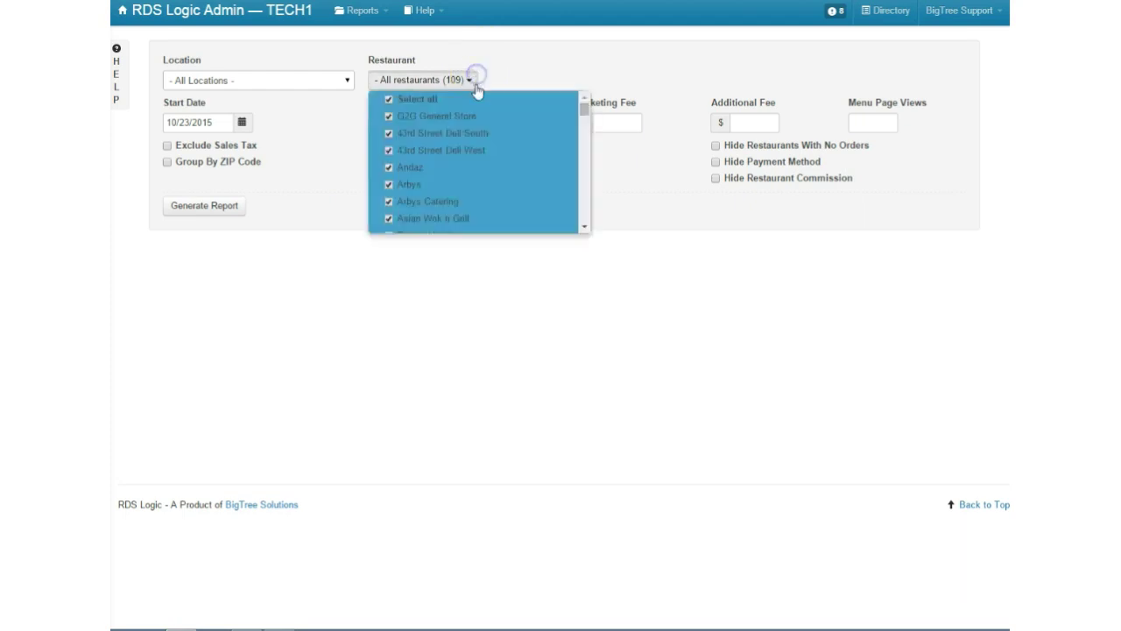
# Select only 43rd Street Deli South, Andaz, Arbys and Asian Wok n Grill, with start date 10/01/2015
pyautogui.click(411, 101)
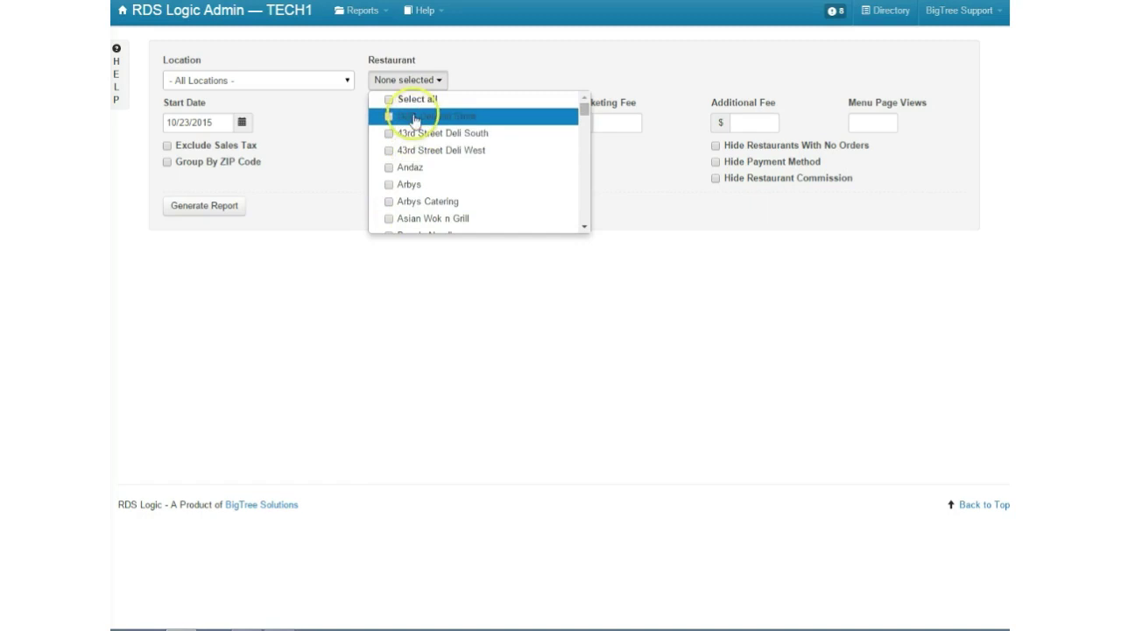
pyautogui.click(403, 133)
pyautogui.click(399, 184)
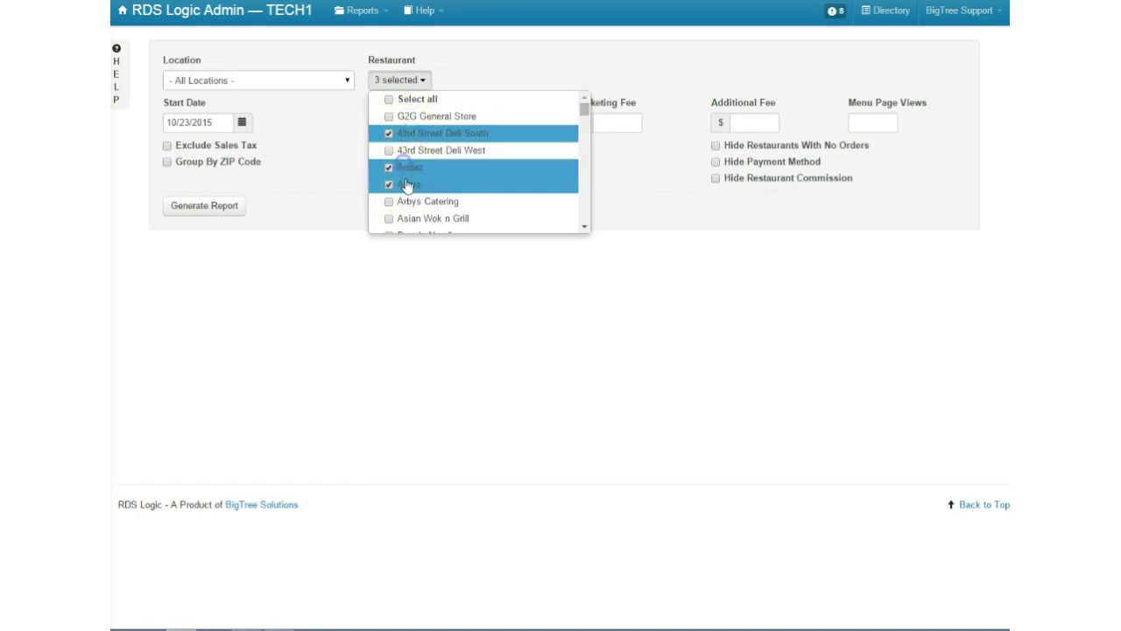
pyautogui.click(401, 166)
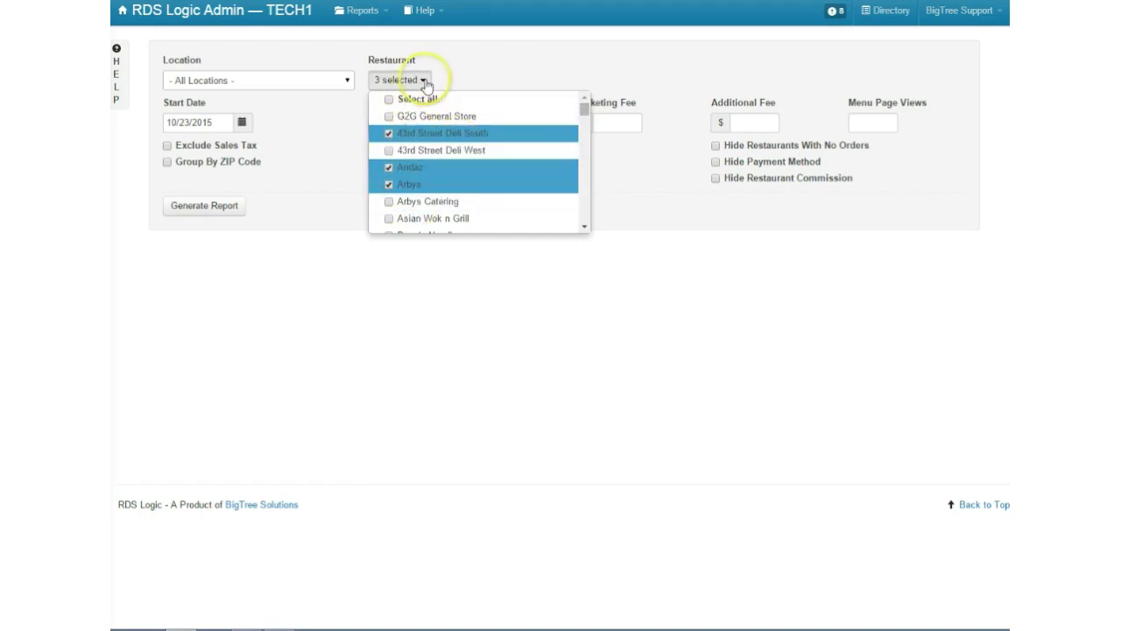
pyautogui.click(414, 219)
pyautogui.click(500, 74)
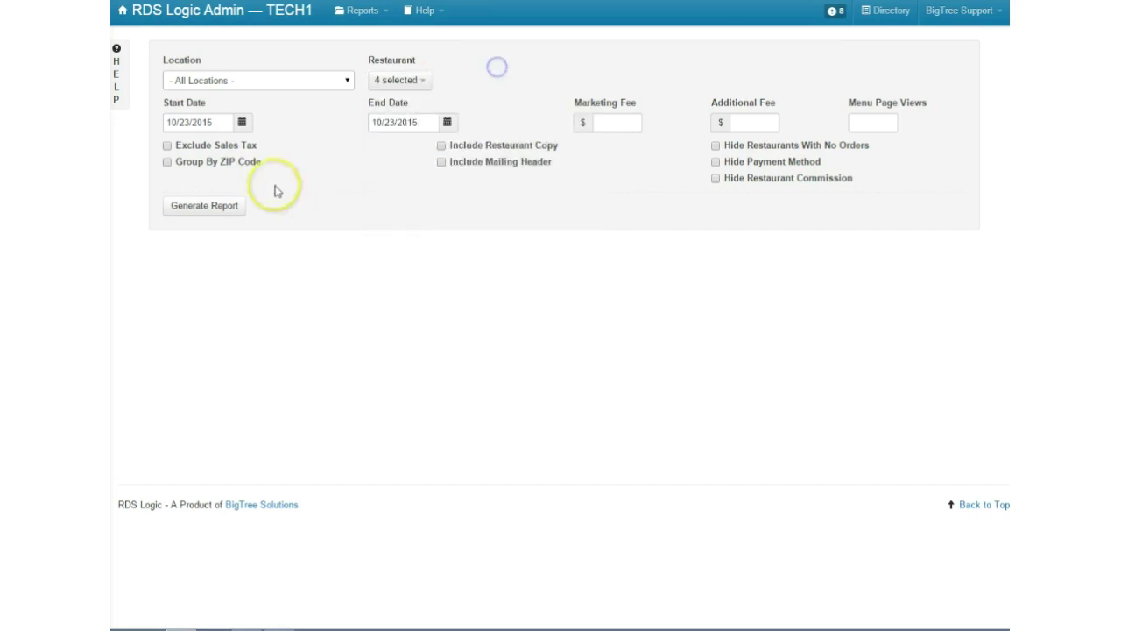
pyautogui.click(210, 120)
pyautogui.click(262, 185)
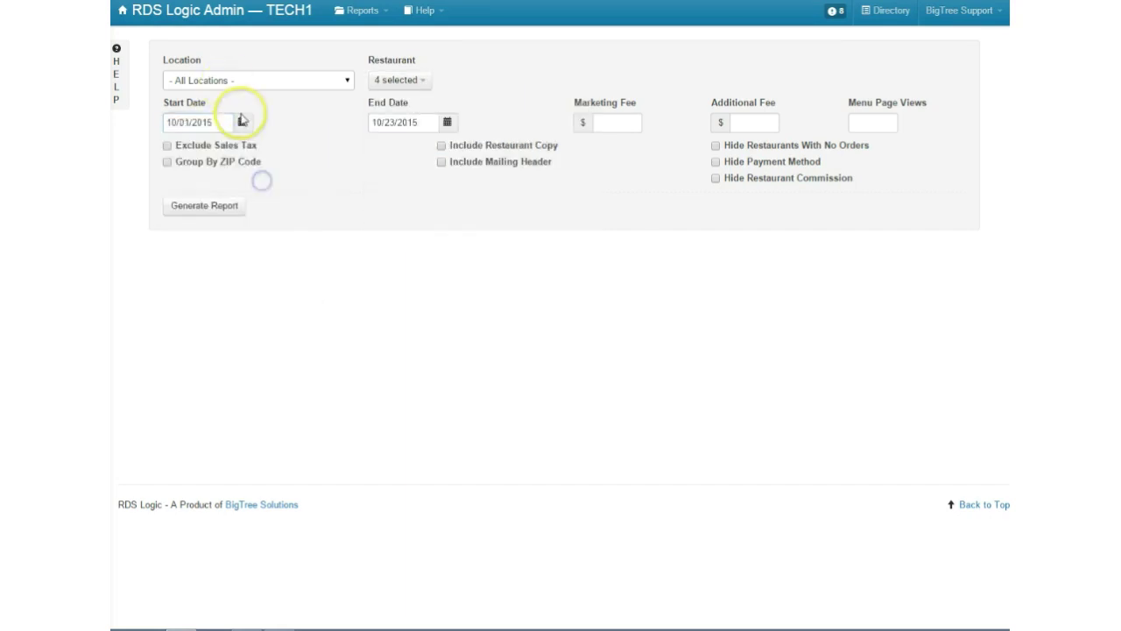
# Generate the report, export the 43rd Street Deli South invoice as BTS_QB_10_01_15--10_23_15.IIF, and switch to QuickBooks
pyautogui.click(209, 208)
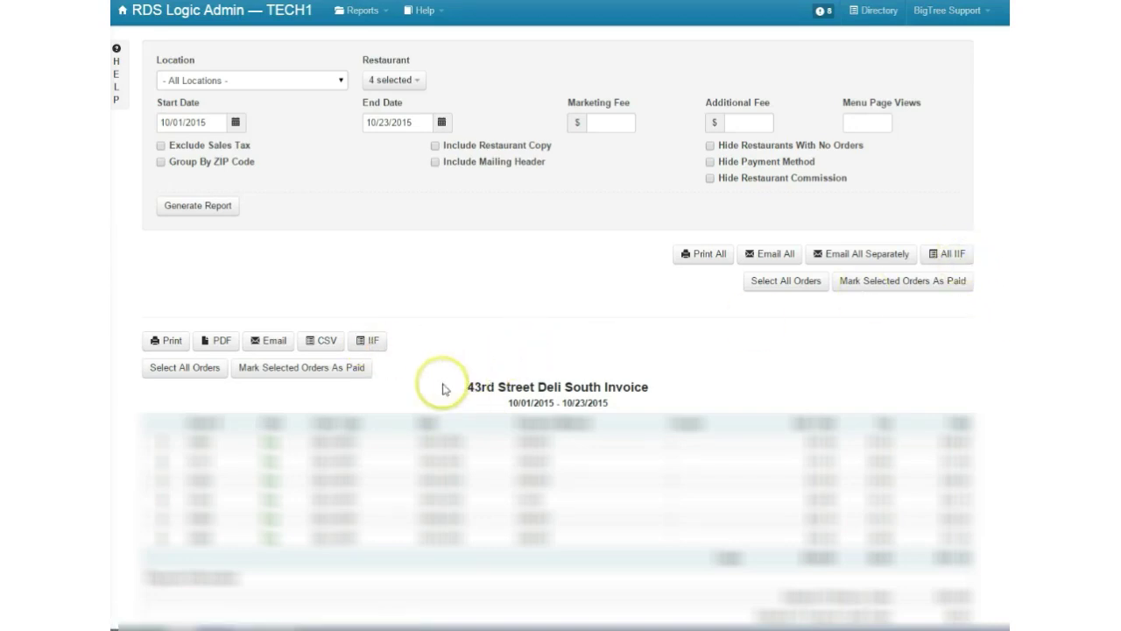
pyautogui.click(375, 342)
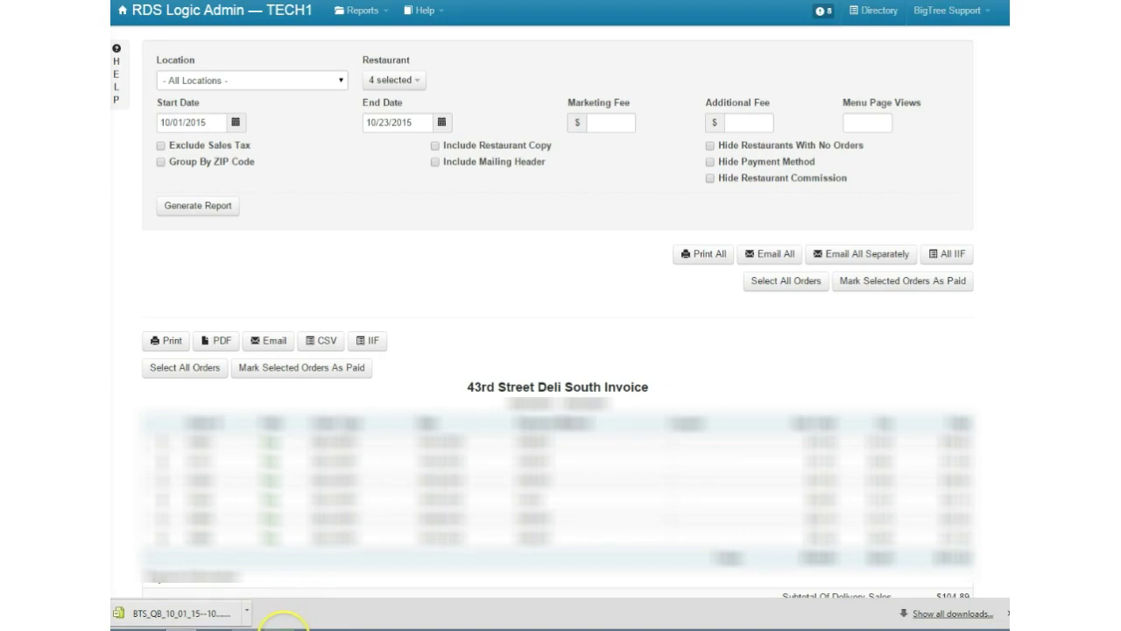
pyautogui.click(282, 623)
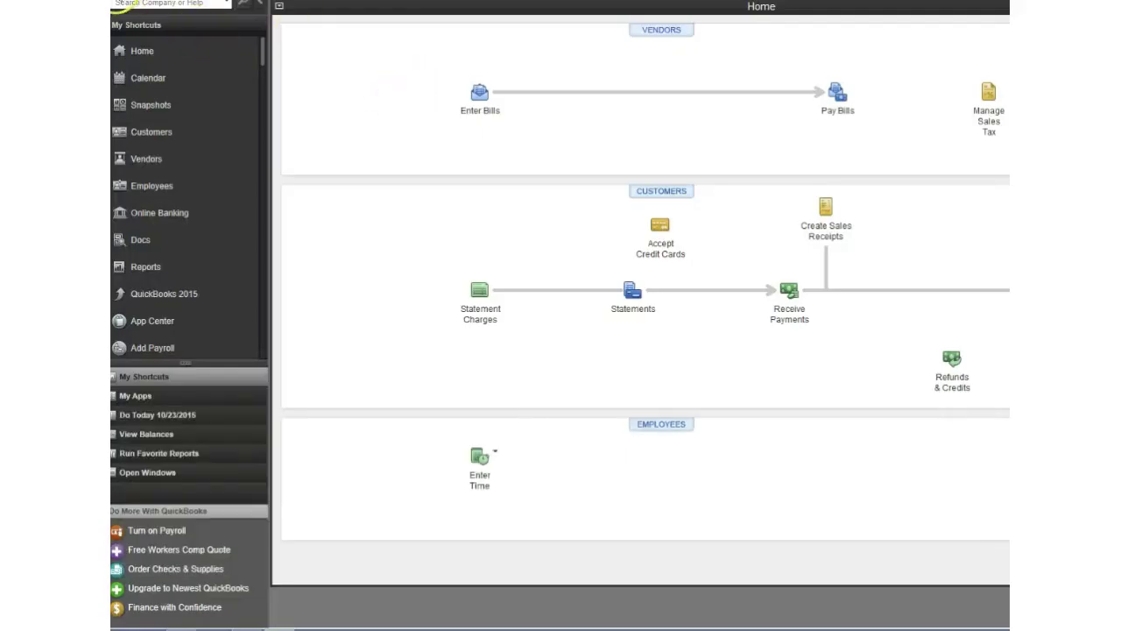
# Import BTS_QB_10_01_15--10_23_15.IIF from Downloads through File > Utilities > Import > IIF Files
pyautogui.click(123, 0)
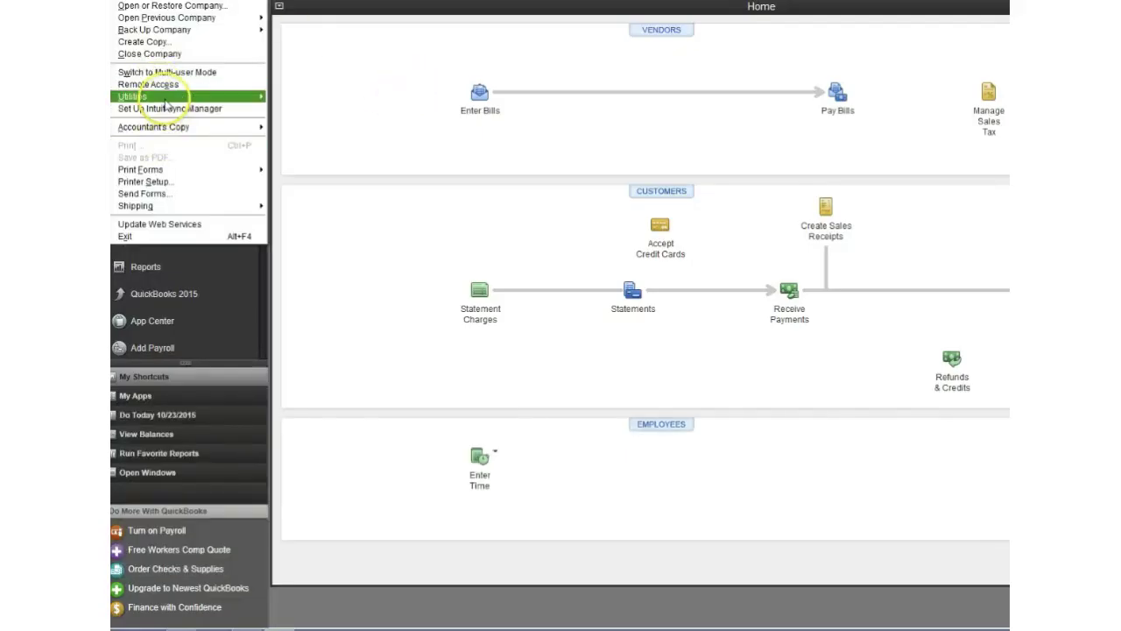
pyautogui.moveTo(165, 100)
pyautogui.moveTo(300, 96)
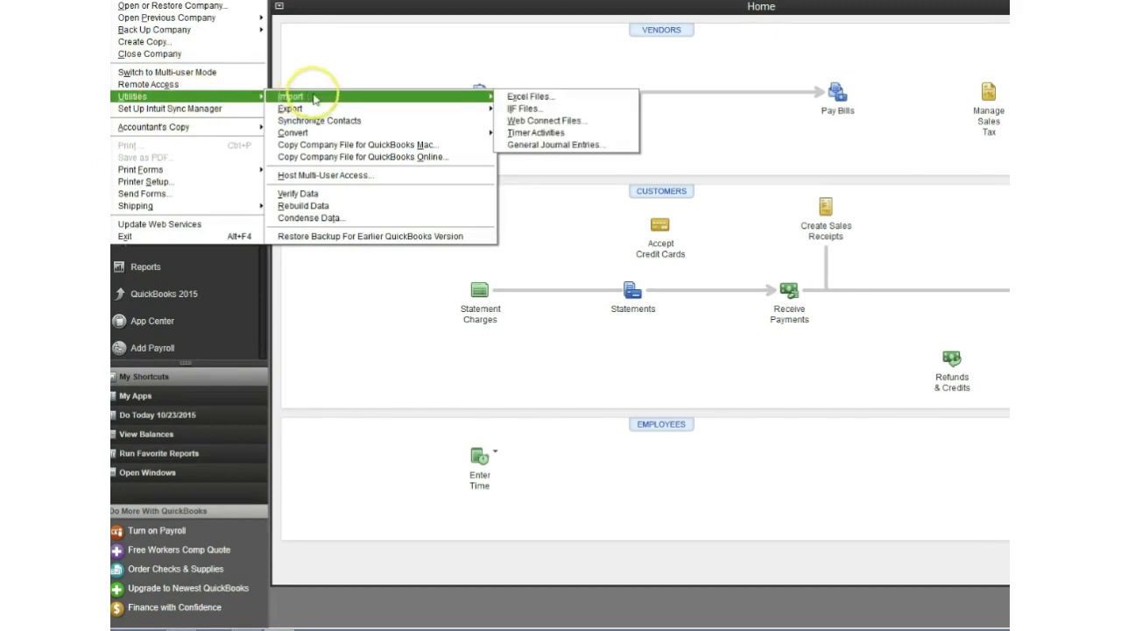
pyautogui.click(535, 108)
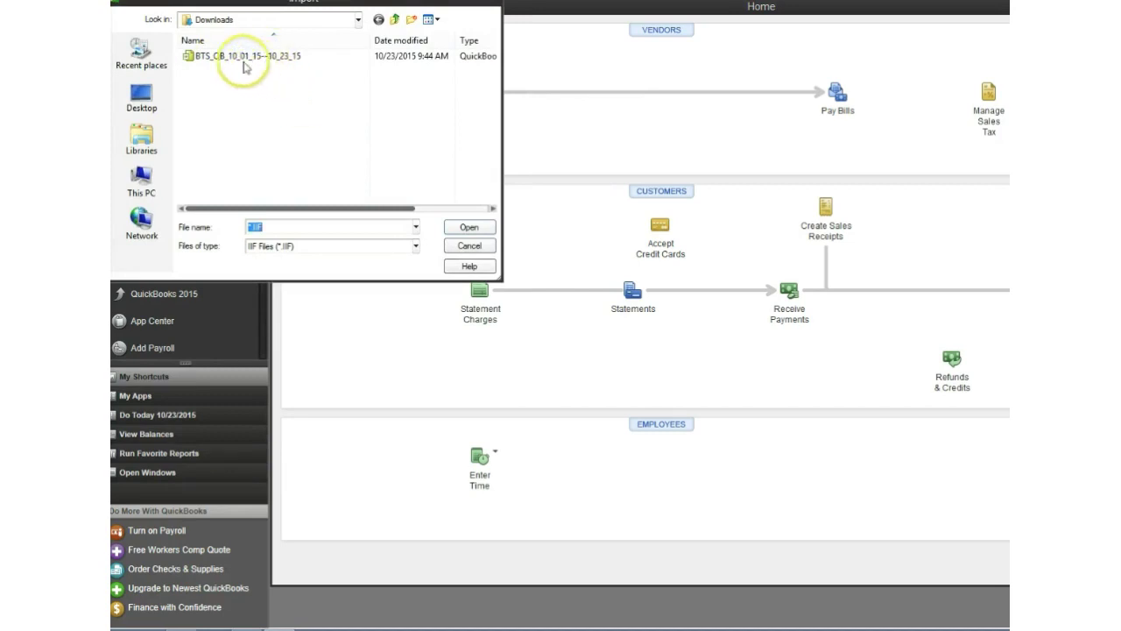
pyautogui.click(212, 56)
pyautogui.doubleClick(210, 57)
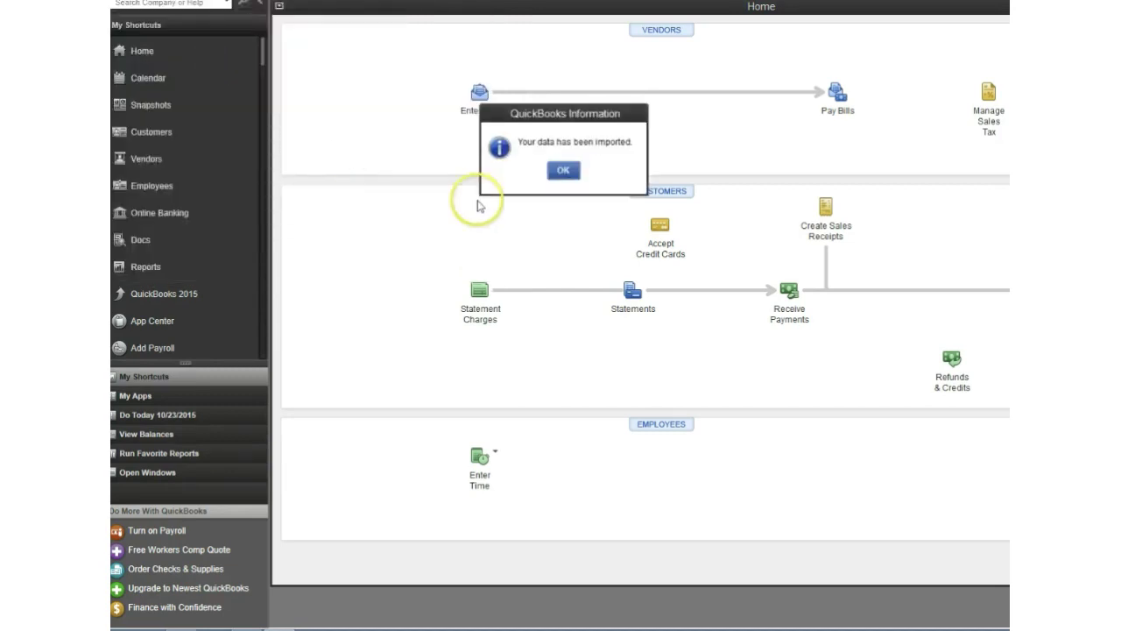
# Confirm the import and open the Payables register from the account balances
pyautogui.click(564, 170)
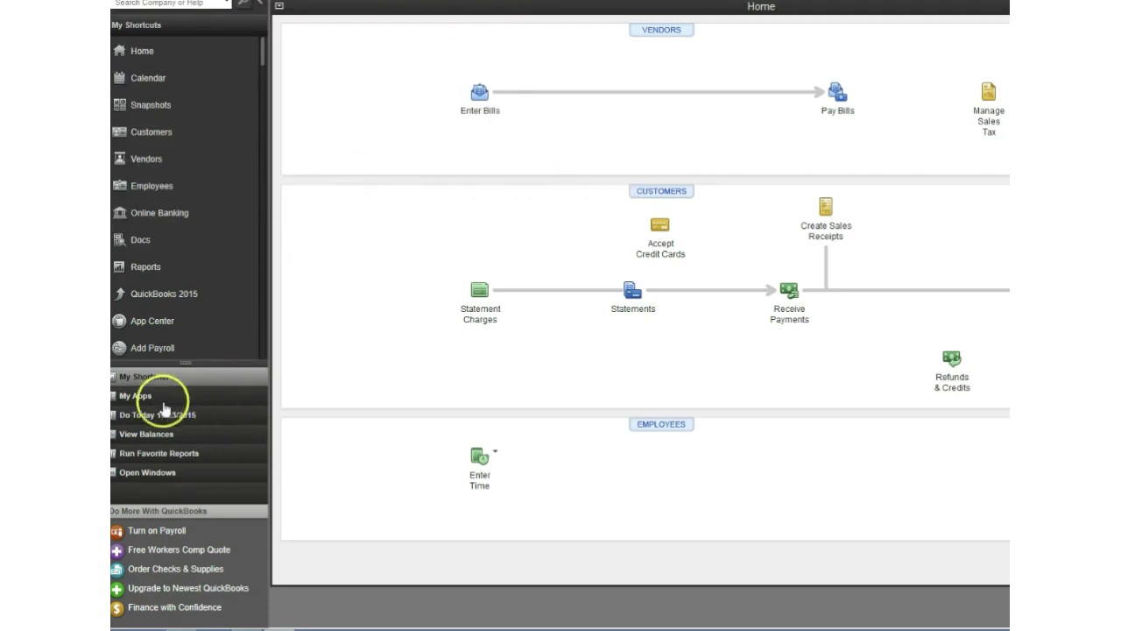
pyautogui.click(148, 434)
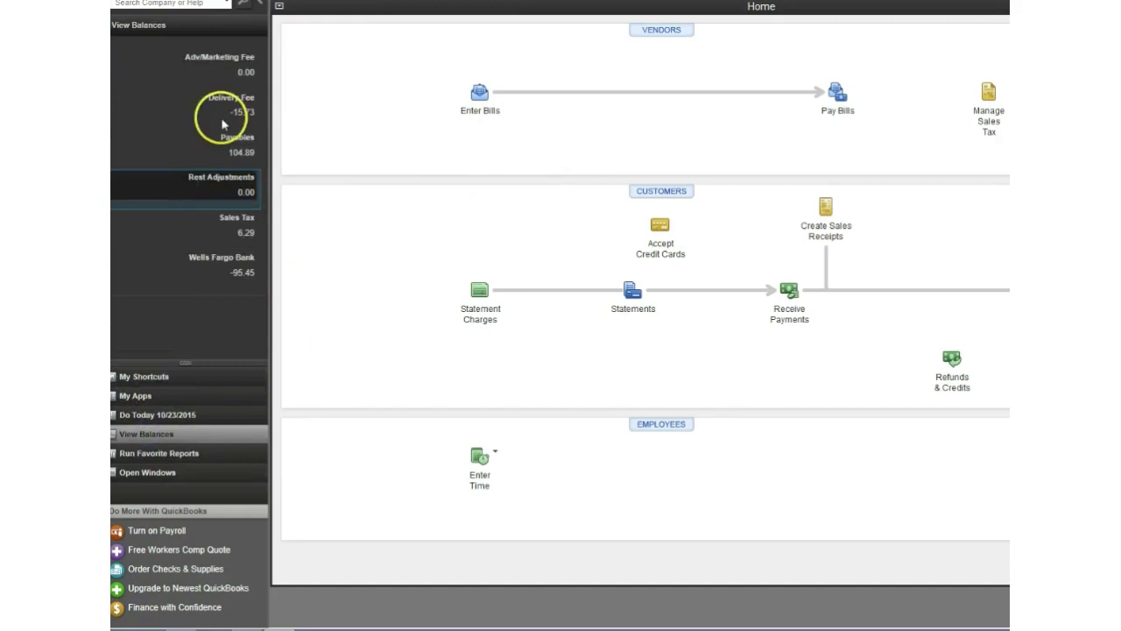
pyautogui.click(239, 151)
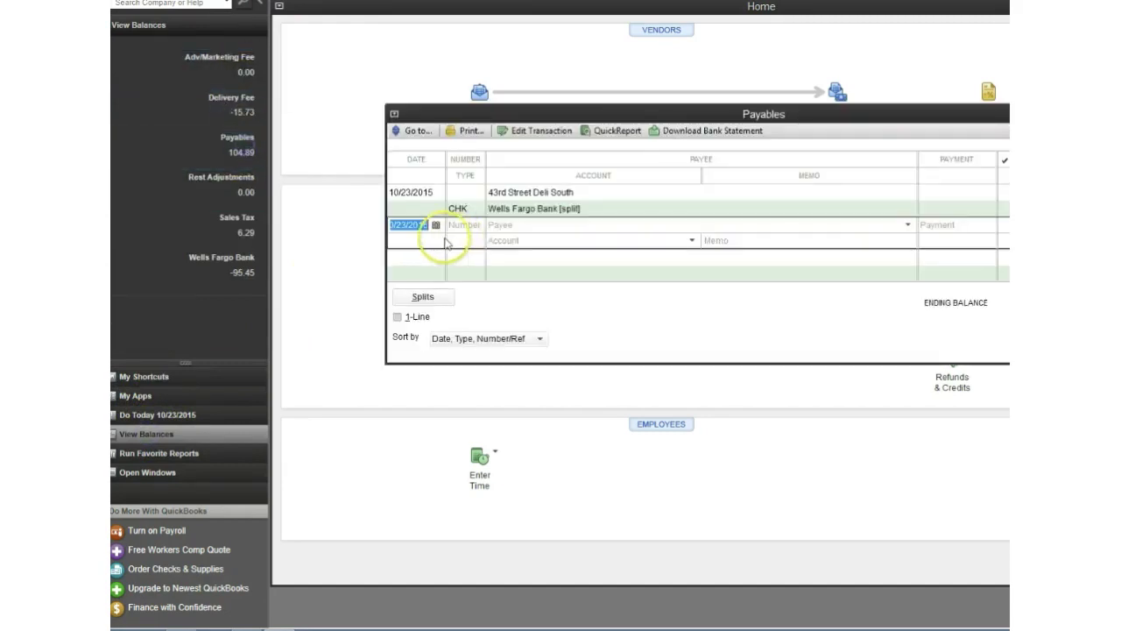
# Review the 10/23/2015 Wells Fargo Bank split check to 43rd Street Deli South, then close it
pyautogui.click(536, 193)
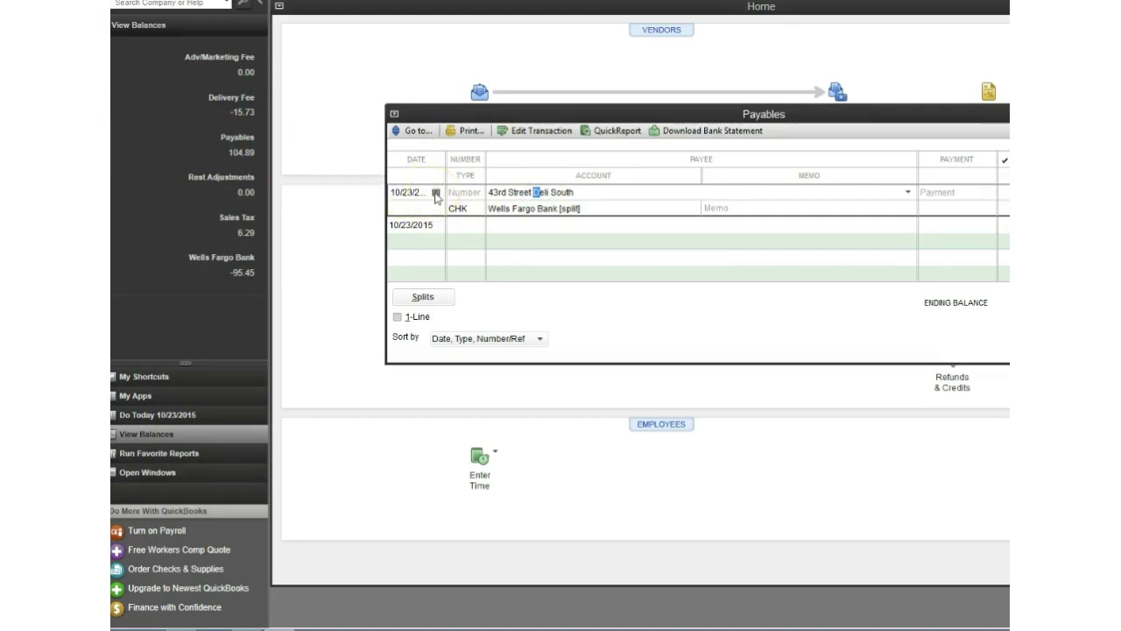
pyautogui.doubleClick(562, 191)
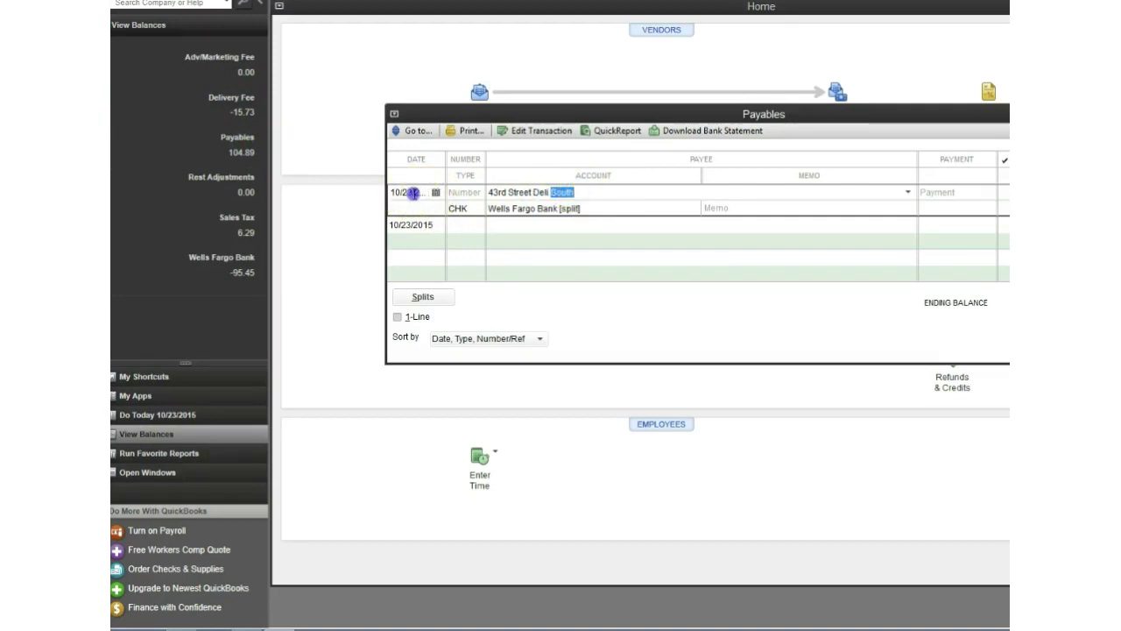
pyautogui.doubleClick(541, 207)
pyautogui.click(672, 379)
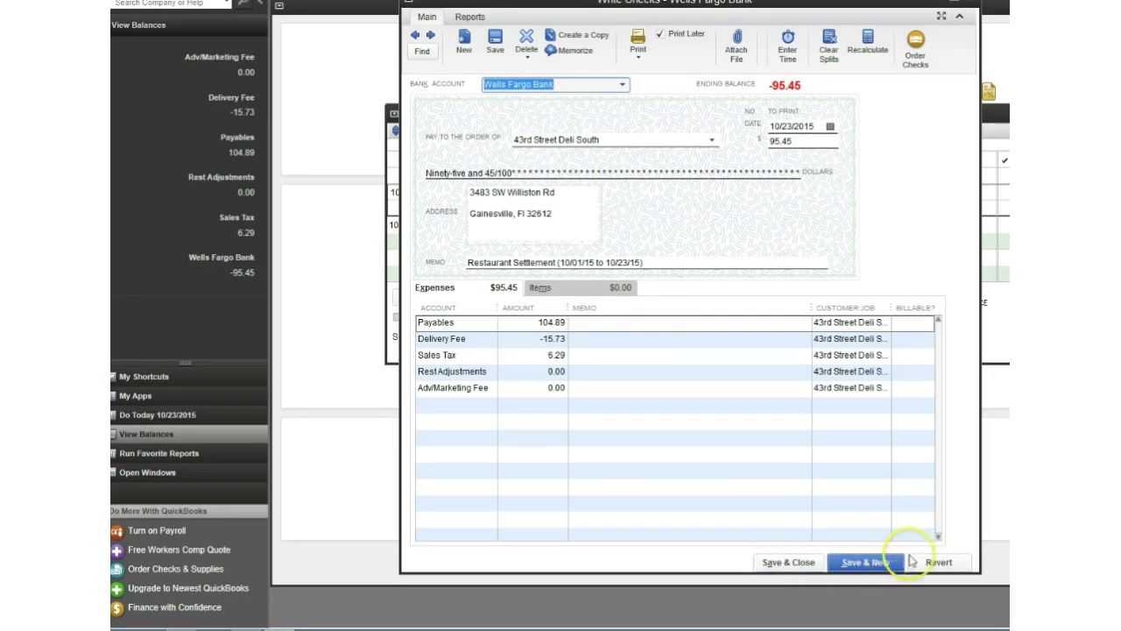
pyautogui.click(976, 6)
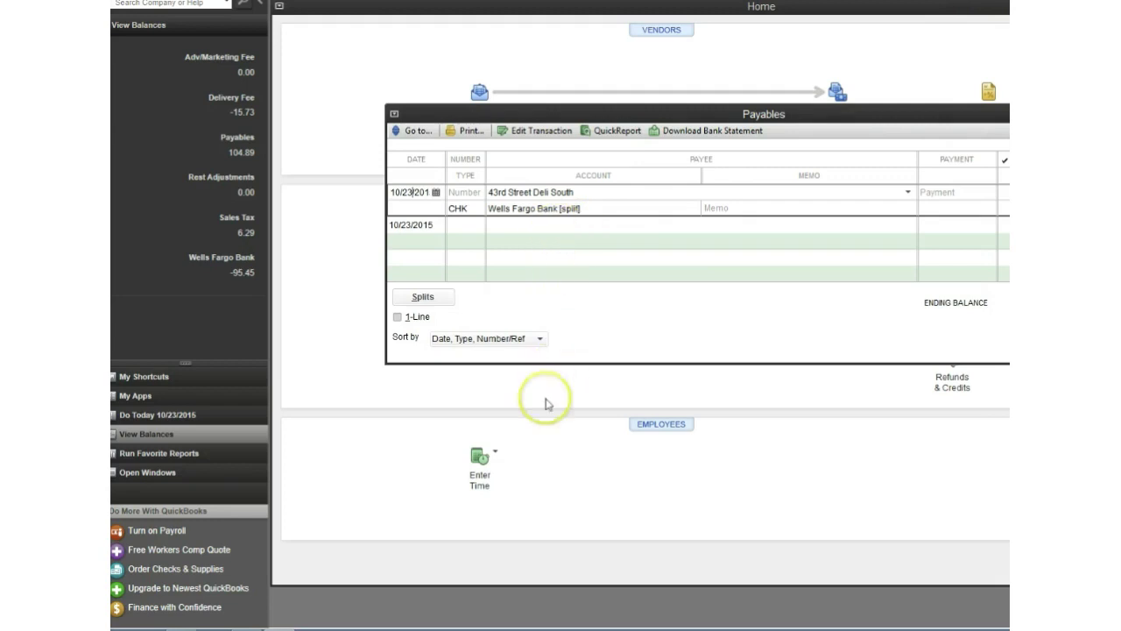
pyautogui.click(361, 501)
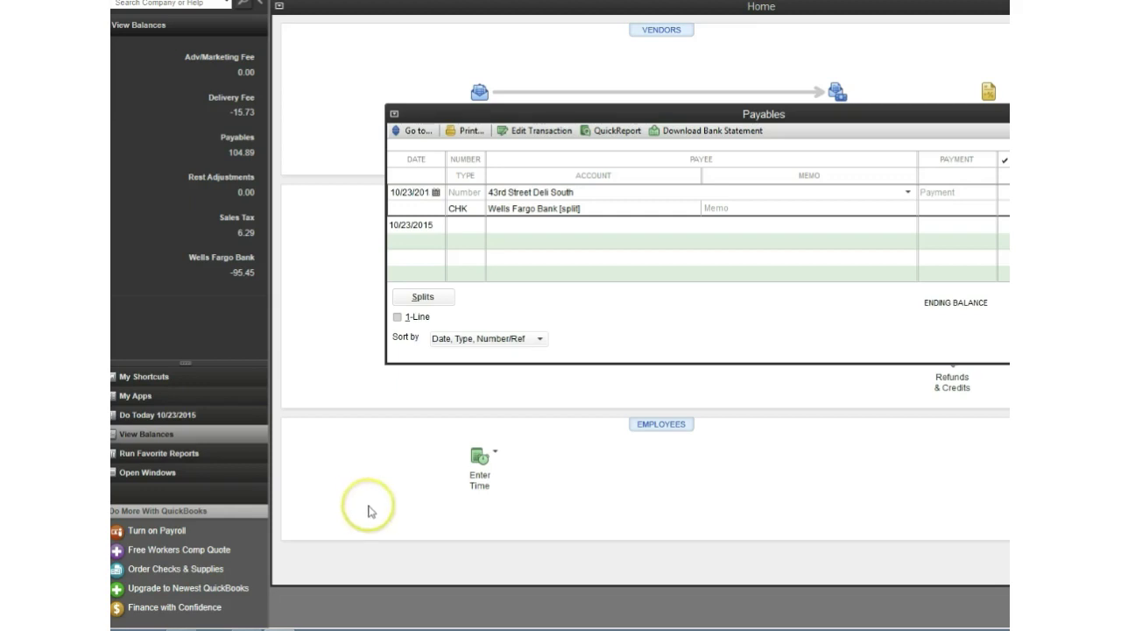